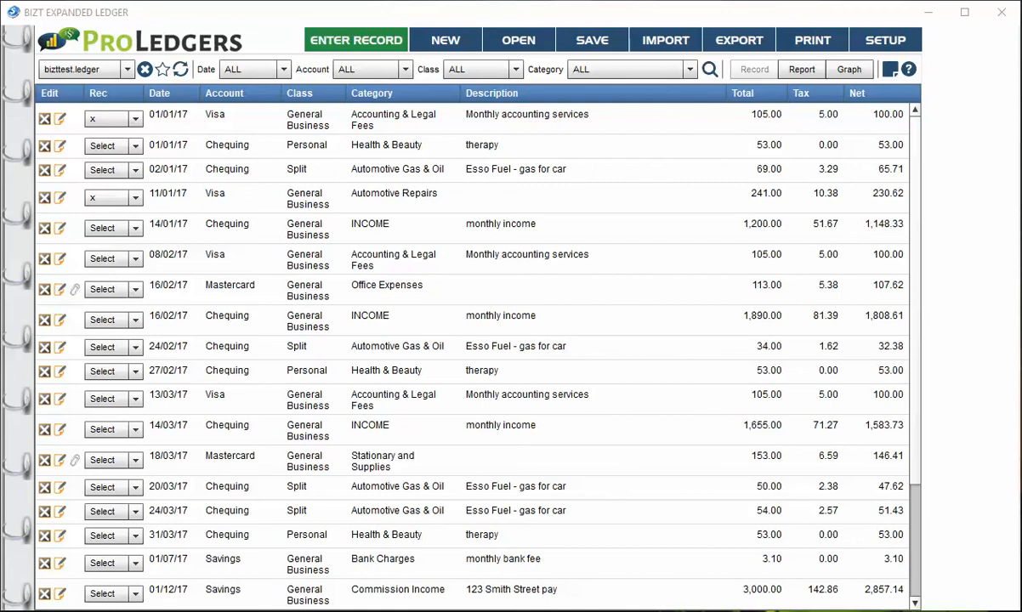
# - Edit the expense categories in the ledger setup and set the business split of Automotive Gas & Oil to 70
pyautogui.click(884, 43)
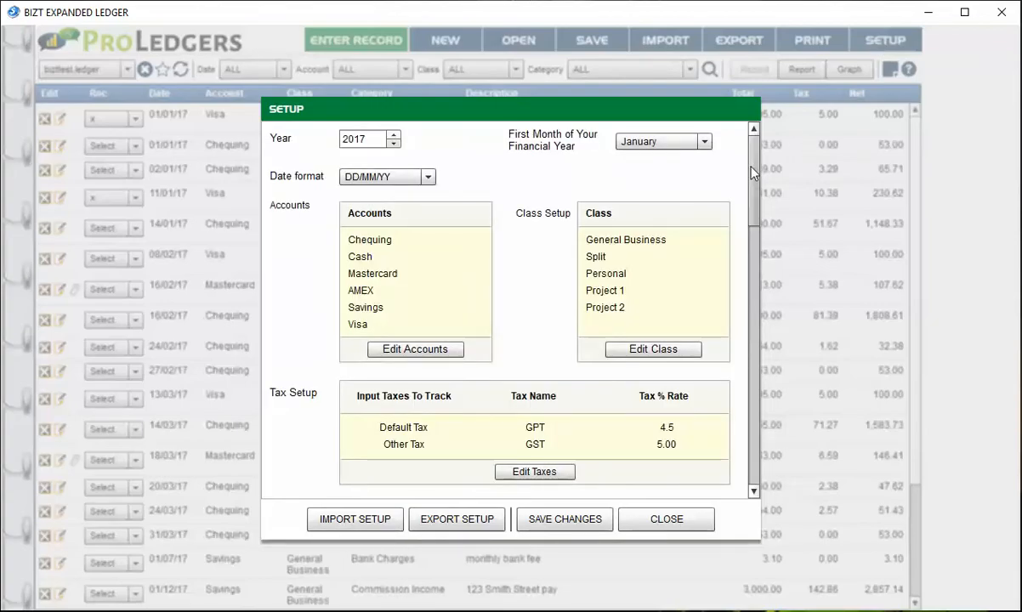
pyautogui.moveTo(752, 173); pyautogui.dragTo(757, 366)
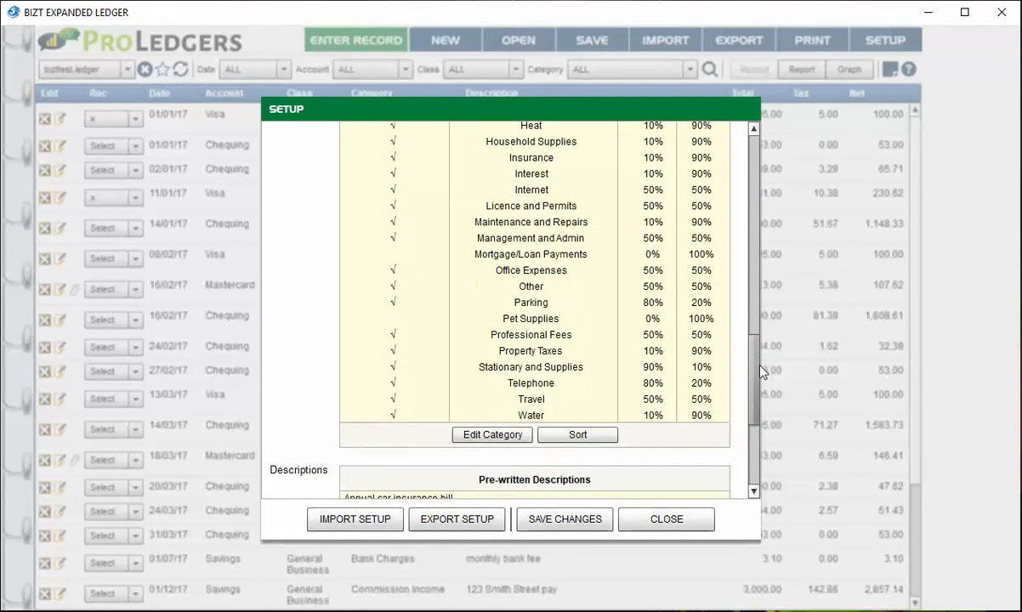
pyautogui.click(493, 434)
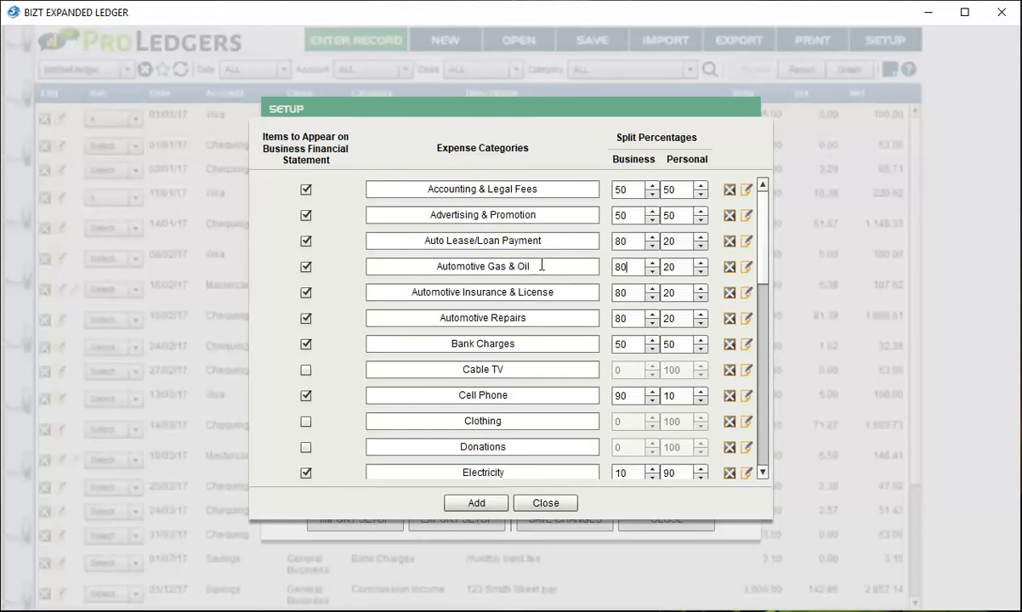
pyautogui.click(652, 272)
pyautogui.click(652, 272)
pyautogui.click(653, 272)
pyautogui.click(652, 272)
pyautogui.click(652, 272)
pyautogui.click(652, 272)
pyautogui.click(652, 272)
pyautogui.click(652, 272)
pyautogui.click(652, 272)
# - Set the business split of Auto Lease/Loan Payment and of Automotive Insurance & License to 70
pyautogui.click(652, 246)
pyautogui.click(653, 246)
pyautogui.click(652, 297)
pyautogui.click(652, 298)
pyautogui.click(652, 298)
pyautogui.click(652, 298)
pyautogui.click(652, 298)
pyautogui.click(653, 298)
pyautogui.click(652, 298)
pyautogui.click(652, 298)
pyautogui.click(653, 299)
# - Set the business split of Automotive Repairs to 70
pyautogui.click(652, 324)
pyautogui.click(652, 324)
pyautogui.click(652, 324)
pyautogui.click(652, 324)
pyautogui.click(652, 324)
pyautogui.click(652, 324)
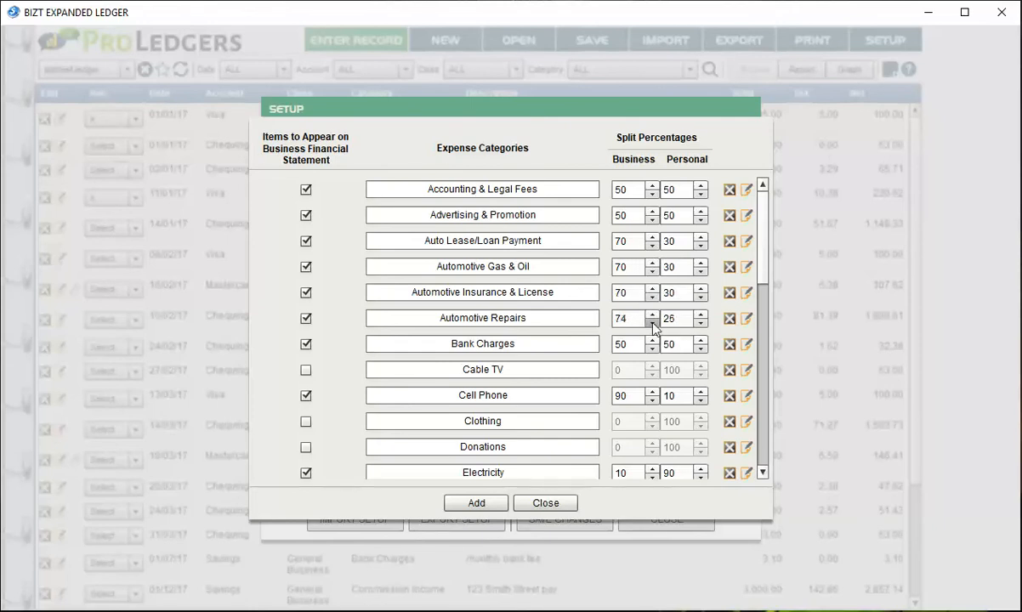
pyautogui.click(652, 324)
pyautogui.click(652, 324)
pyautogui.click(653, 324)
pyautogui.click(653, 324)
# - Set the business split of the Cell Phone category to 80
pyautogui.click(652, 401)
pyautogui.click(652, 402)
pyautogui.click(652, 401)
pyautogui.click(652, 401)
pyautogui.click(652, 401)
pyautogui.click(652, 401)
pyautogui.click(652, 401)
pyautogui.click(652, 401)
pyautogui.click(653, 402)
pyautogui.click(652, 402)
# - Set the business split of Accounting & Legal Fees to 100
pyautogui.moveTo(627, 189); pyautogui.dragTo(582, 192)
pyautogui.write('100')
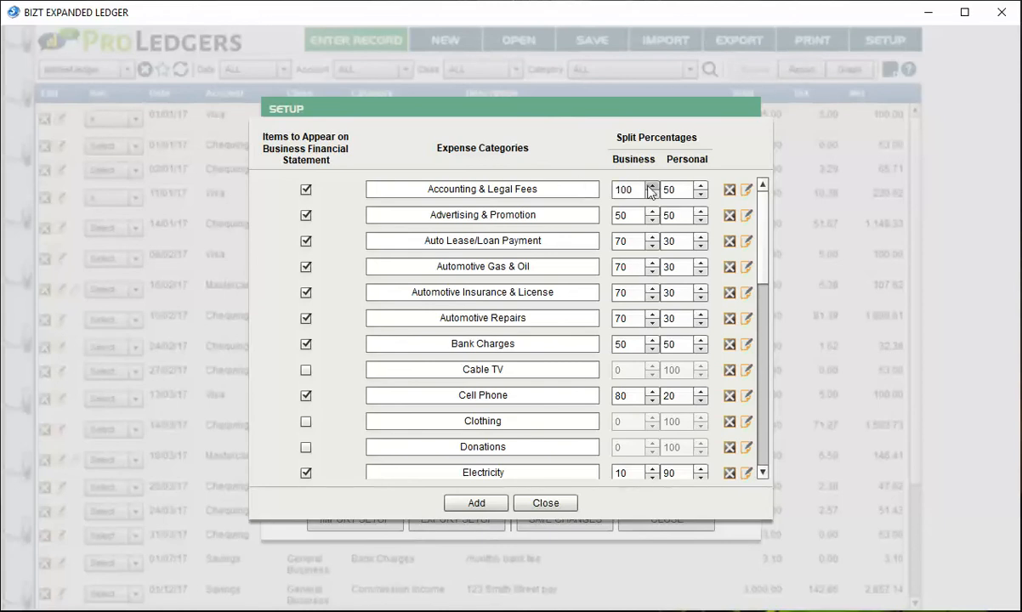
pyautogui.click(628, 212)
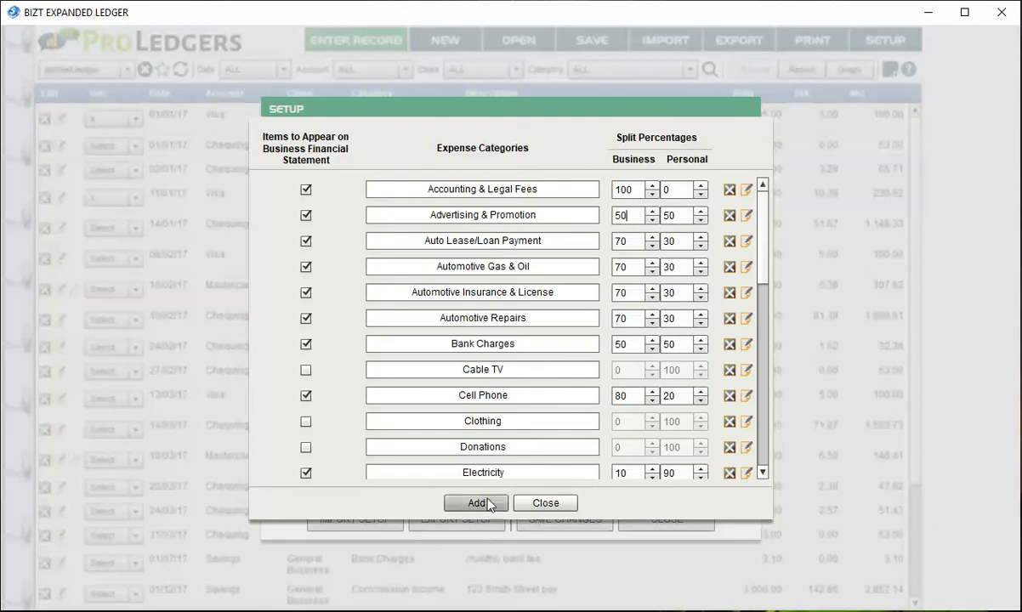
# - Close the expense category editor and save the setup changes, acknowledging the notice about other devices
pyautogui.click(531, 507)
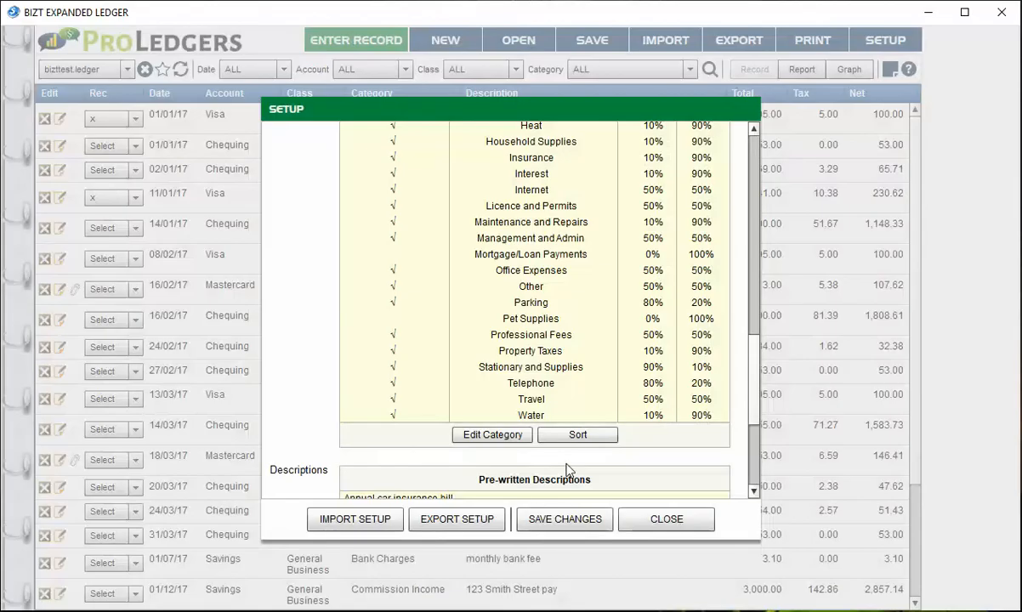
pyautogui.click(556, 519)
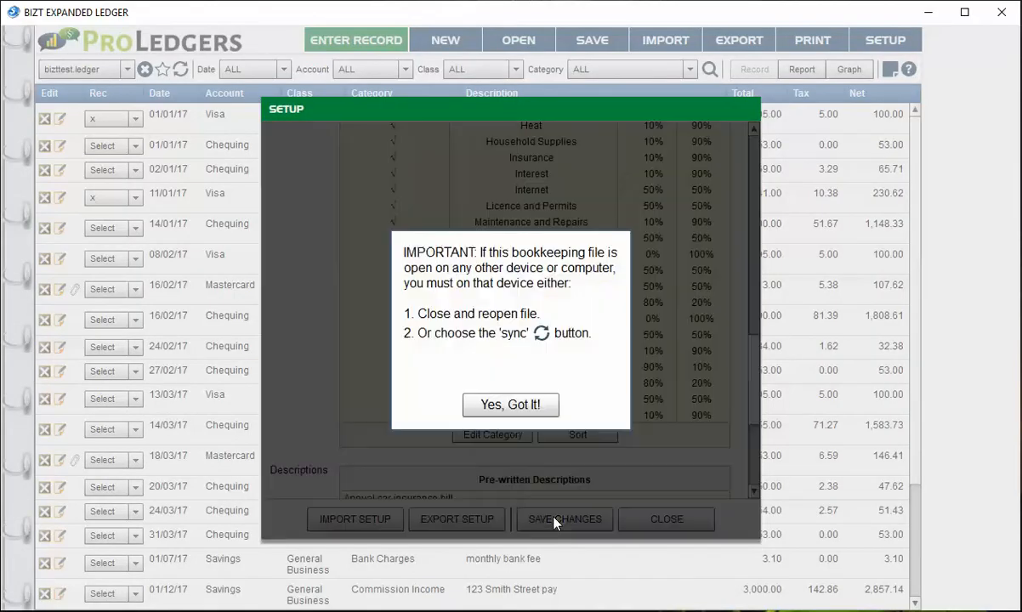
pyautogui.click(535, 402)
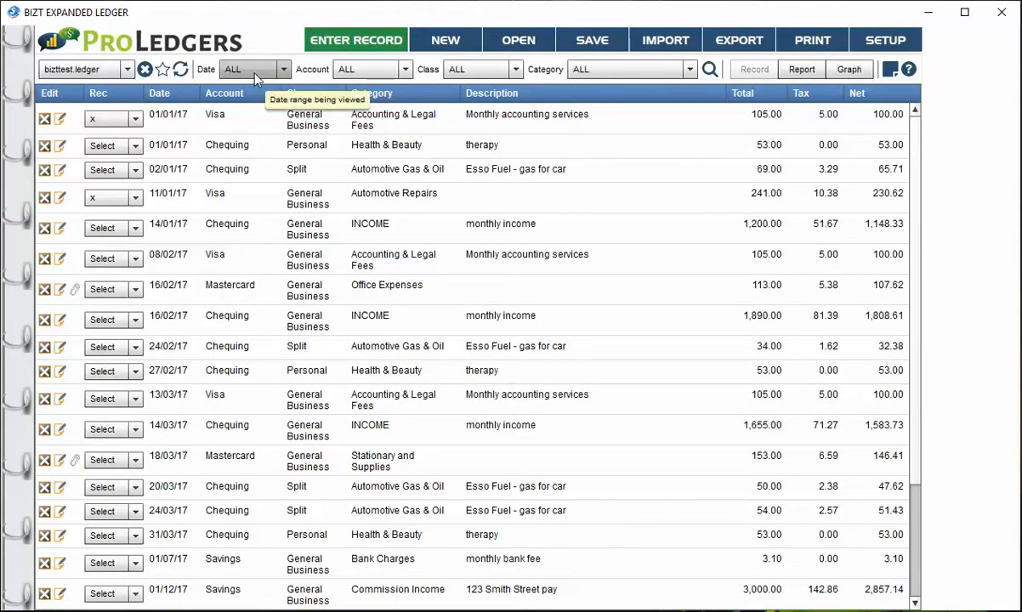
# - Start a new record dated 02/12/17 and assign it to the Visa account
pyautogui.click(348, 40)
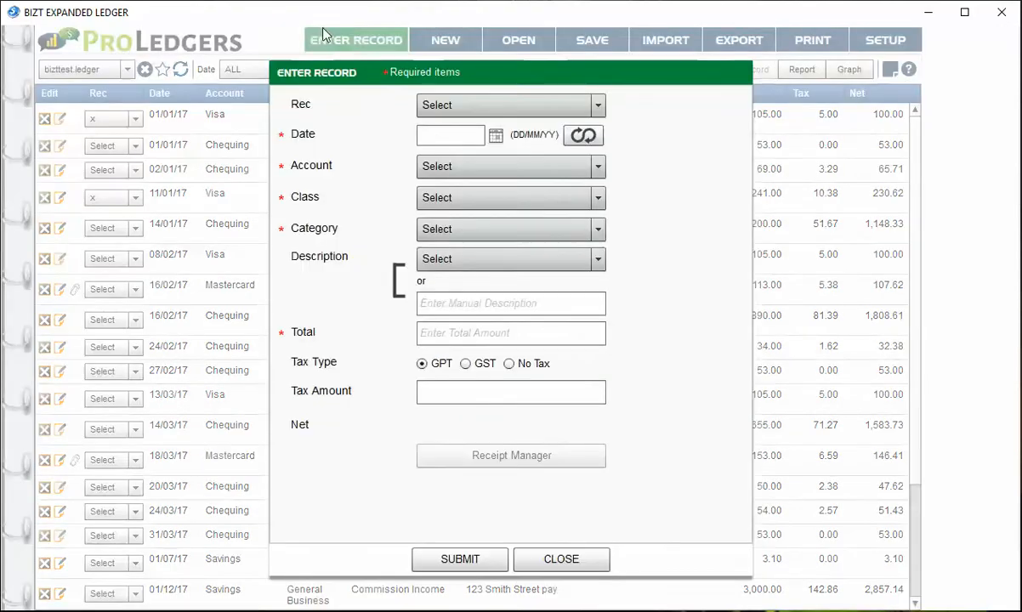
pyautogui.click(496, 136)
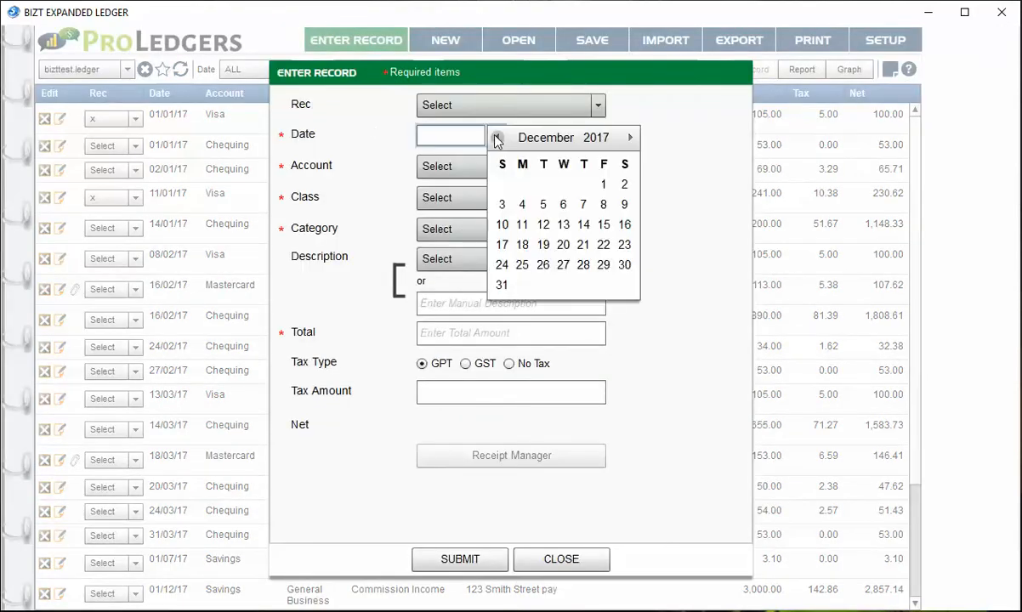
pyautogui.click(625, 185)
pyautogui.click(444, 167)
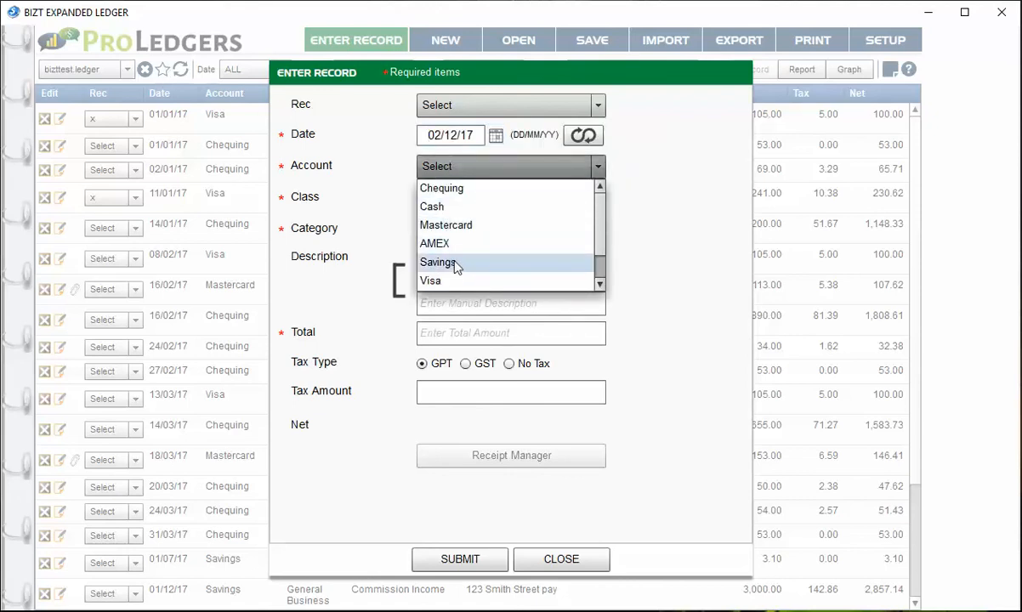
pyautogui.click(457, 282)
# - Set the new record's class to Split and its category to Automotive Repairs
pyautogui.click(468, 197)
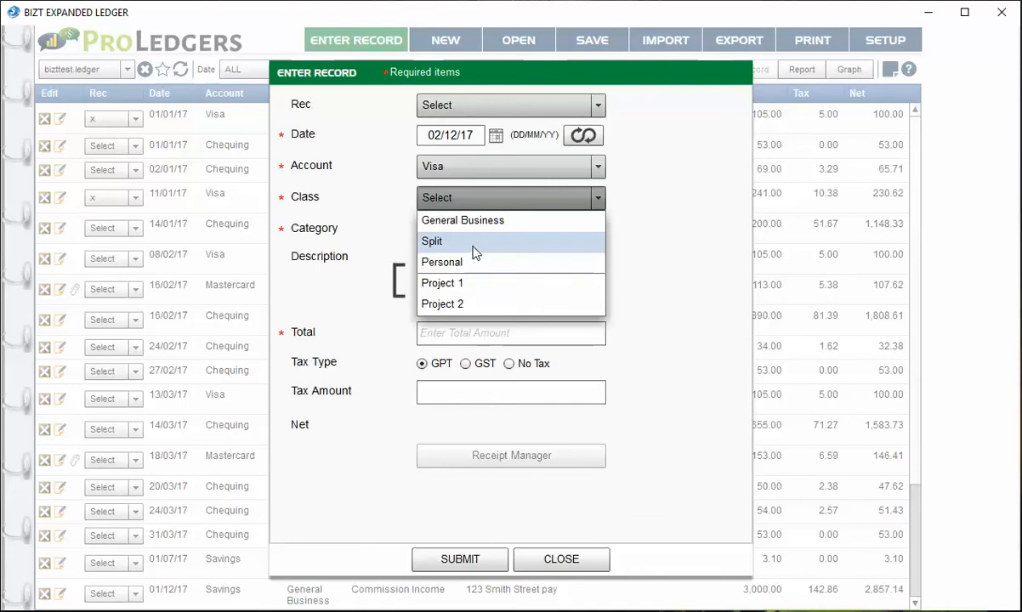
pyautogui.click(474, 243)
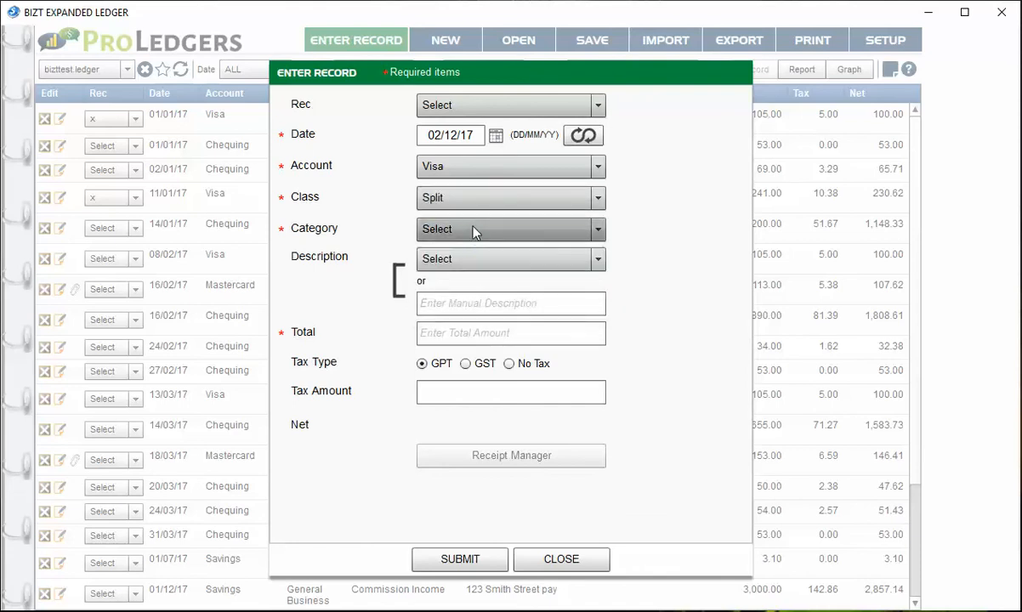
pyautogui.click(474, 235)
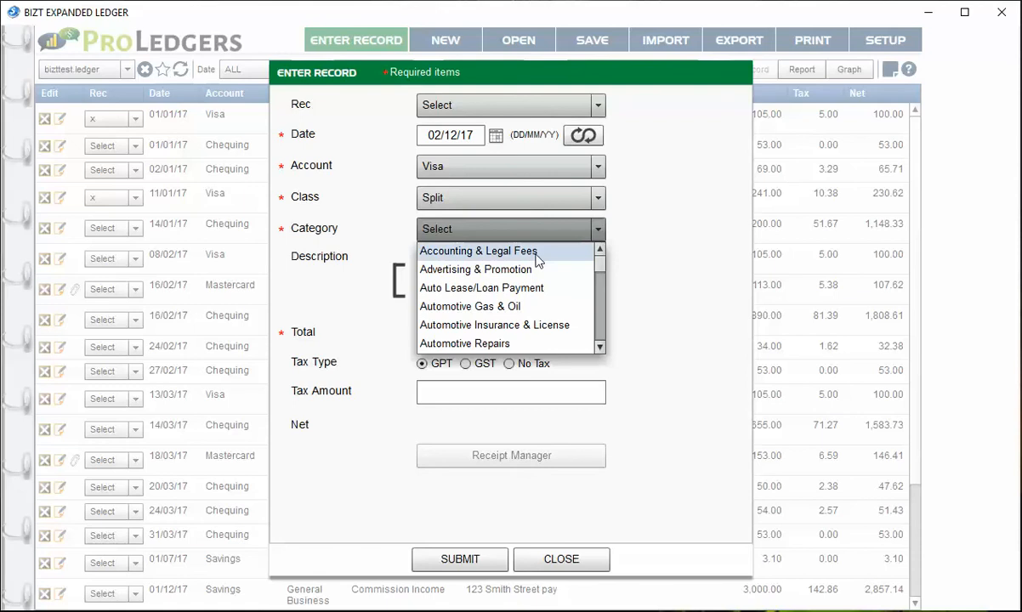
pyautogui.click(507, 346)
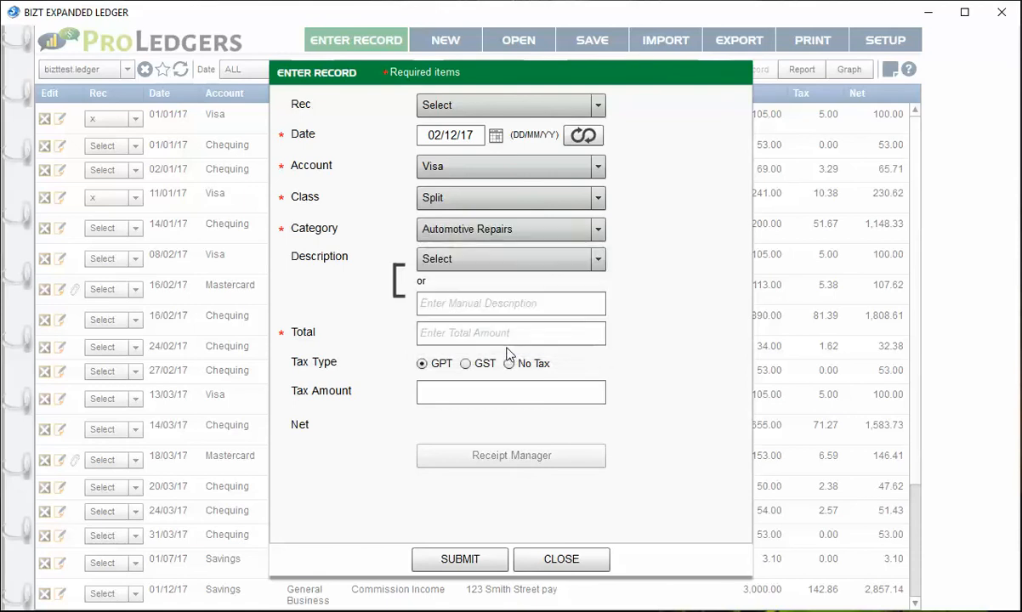
# - Enter the manual description "new tires" and a total of 200, submit the record and close the entry form
pyautogui.click(472, 303)
pyautogui.write('new tires')
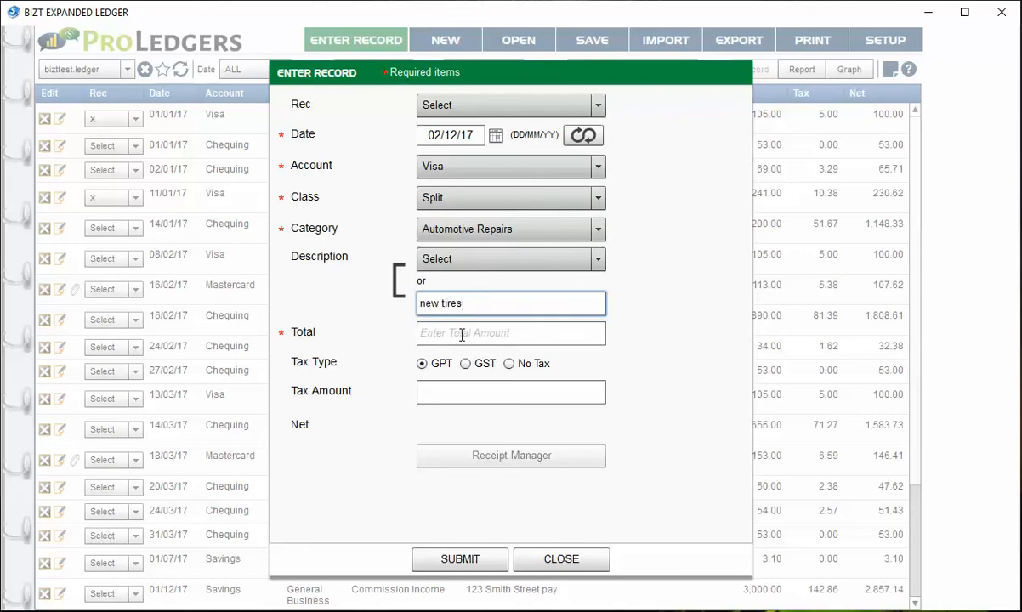
pyautogui.click(462, 335)
pyautogui.write('200')
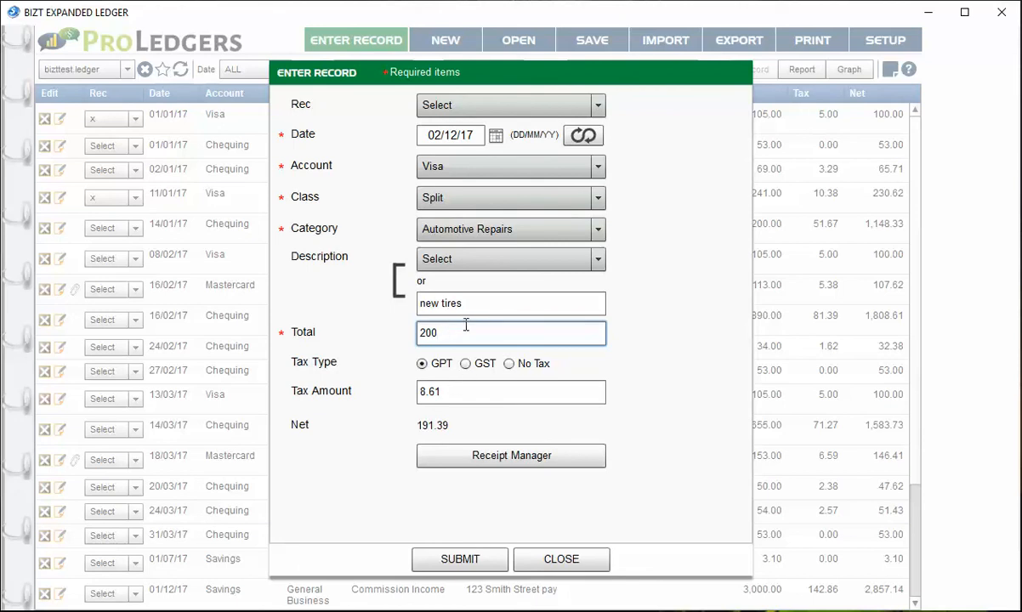
pyautogui.click(514, 302)
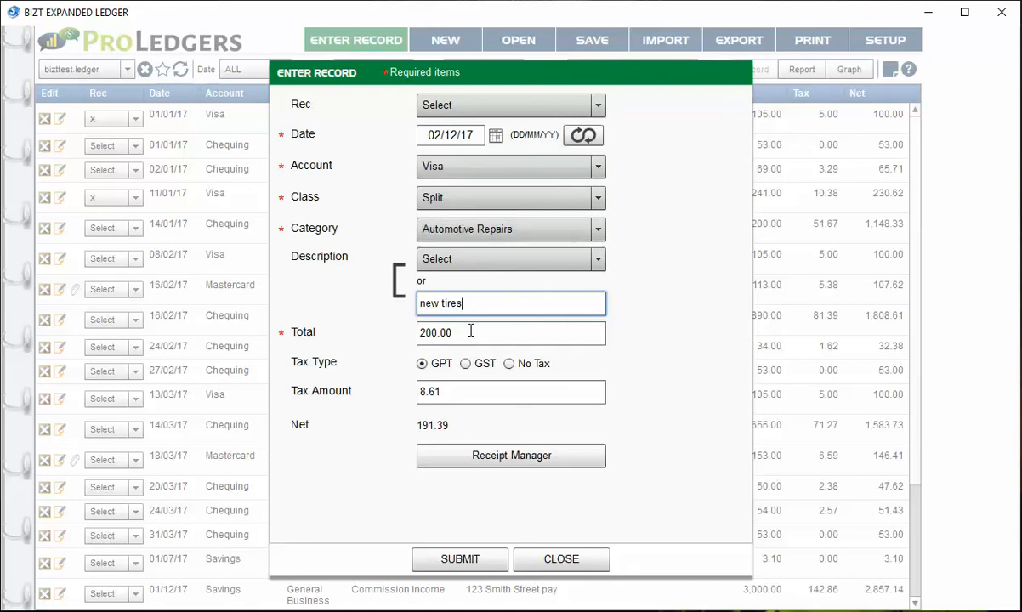
pyautogui.click(478, 565)
pyautogui.click(553, 563)
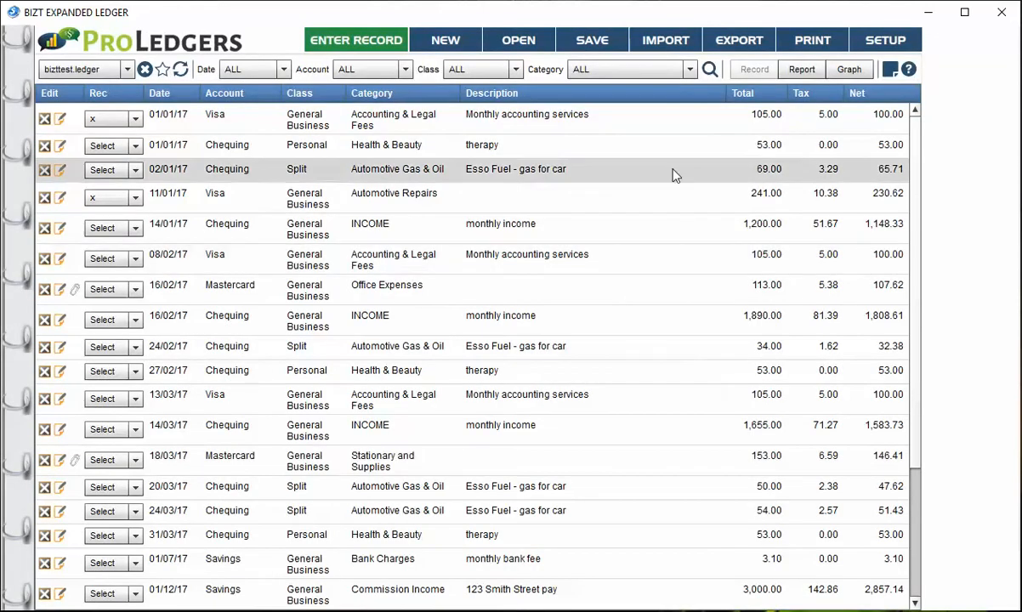
# - Filter the ledger records by the Automotive Repairs category
pyautogui.click(657, 74)
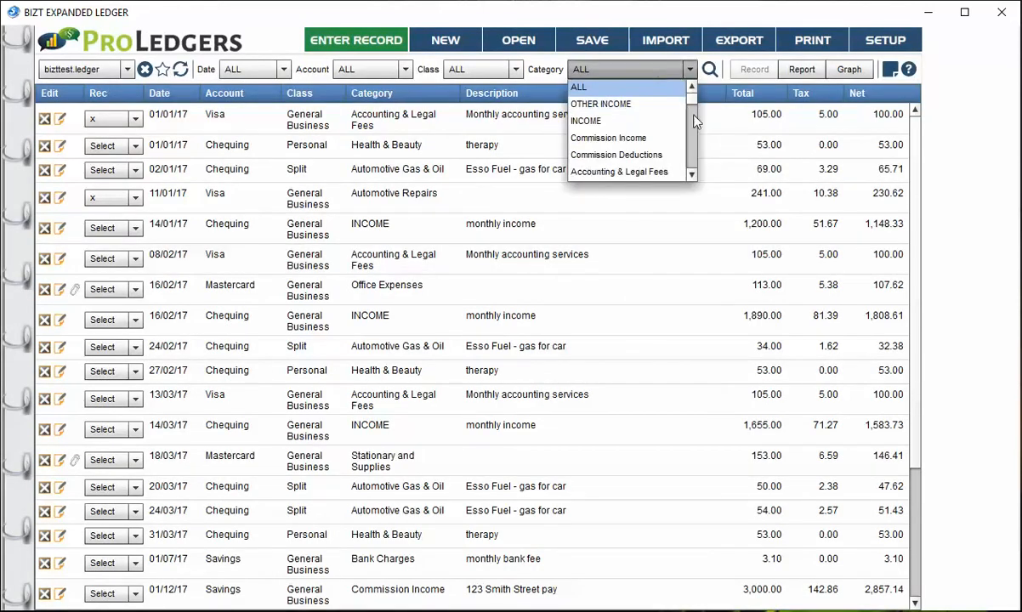
pyautogui.click(693, 175)
pyautogui.click(694, 175)
pyautogui.click(693, 174)
pyautogui.click(693, 174)
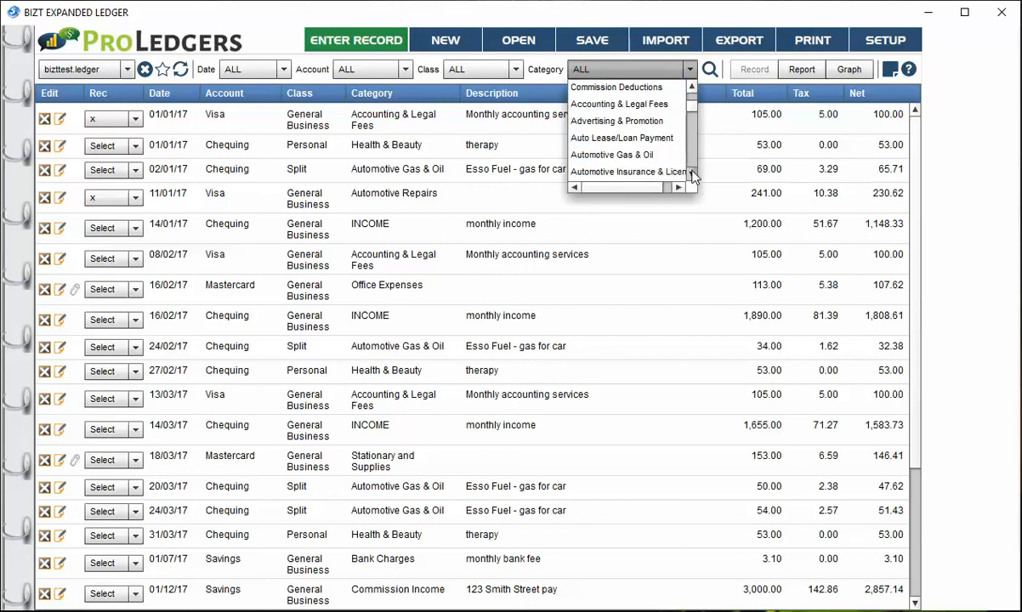
pyautogui.click(693, 174)
pyautogui.click(693, 174)
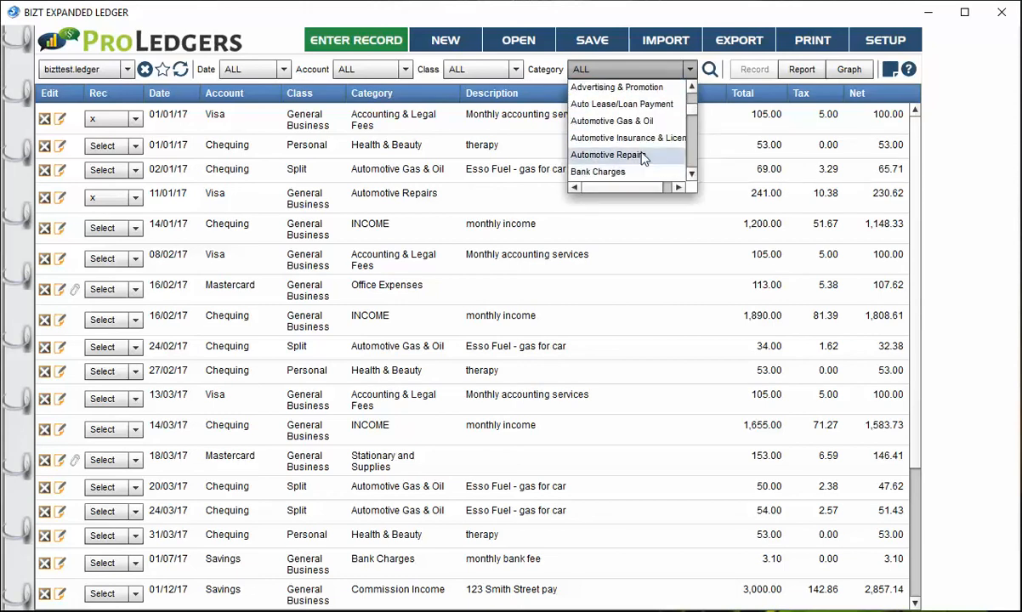
pyautogui.click(645, 154)
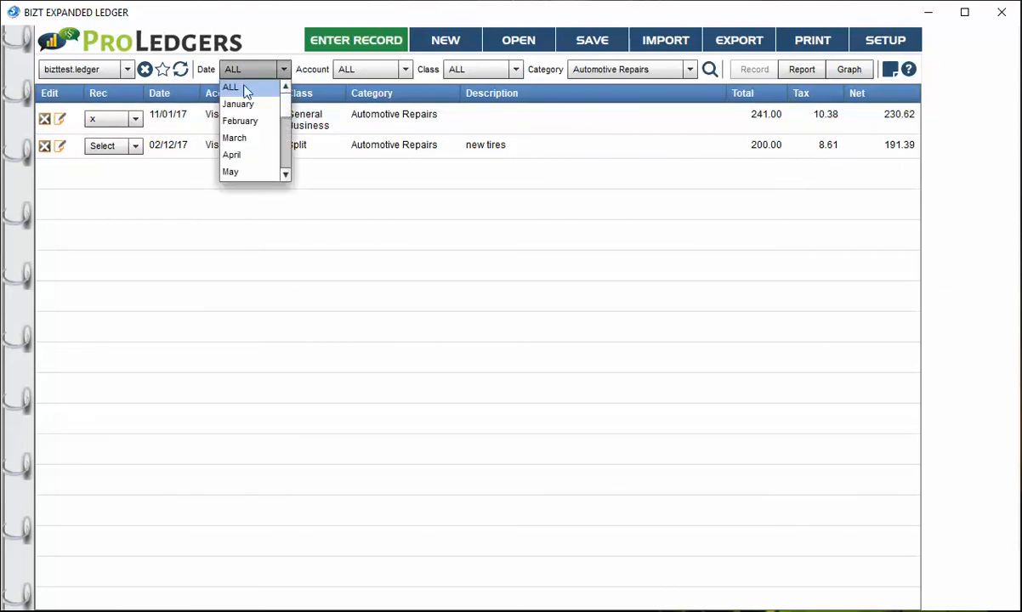
# - Limit the date range to December and show the summary report
pyautogui.moveTo(285, 106); pyautogui.dragTo(289, 149)
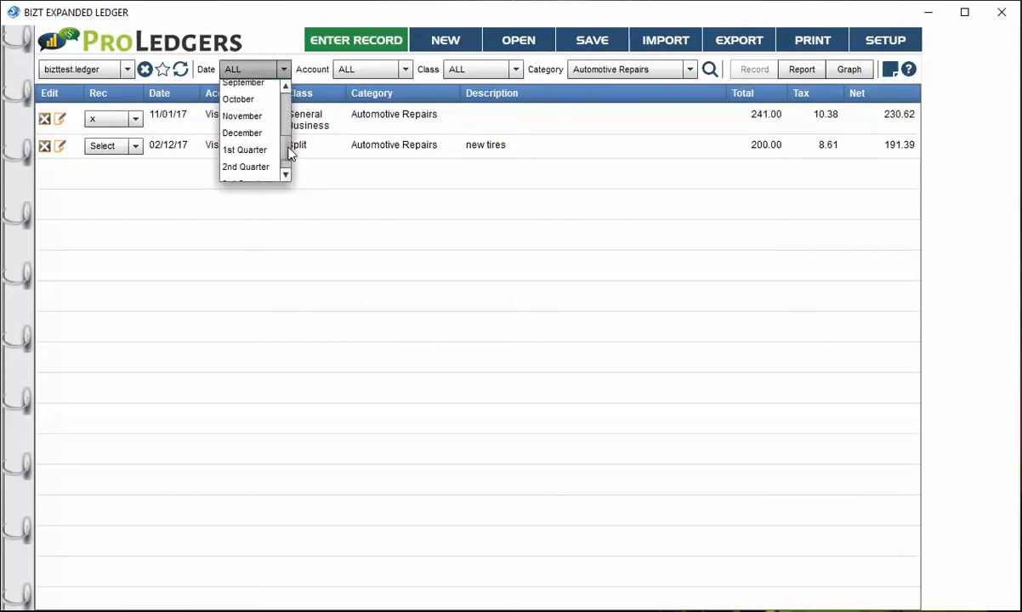
pyautogui.click(251, 133)
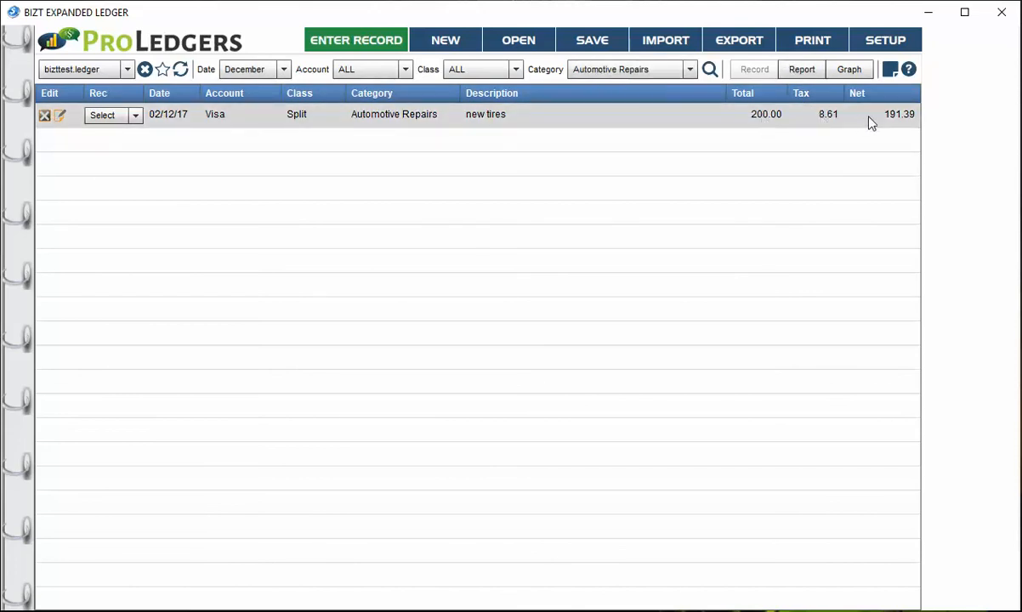
pyautogui.click(801, 70)
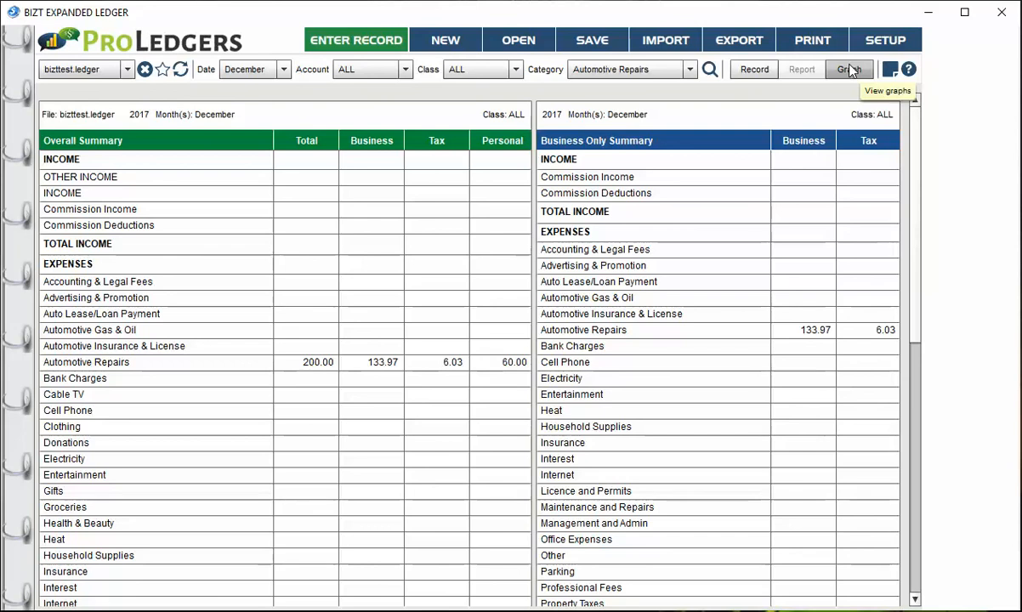
# - Review the business and personal split percentages of the expense categories in the setup, leaving them as they are
pyautogui.click(881, 42)
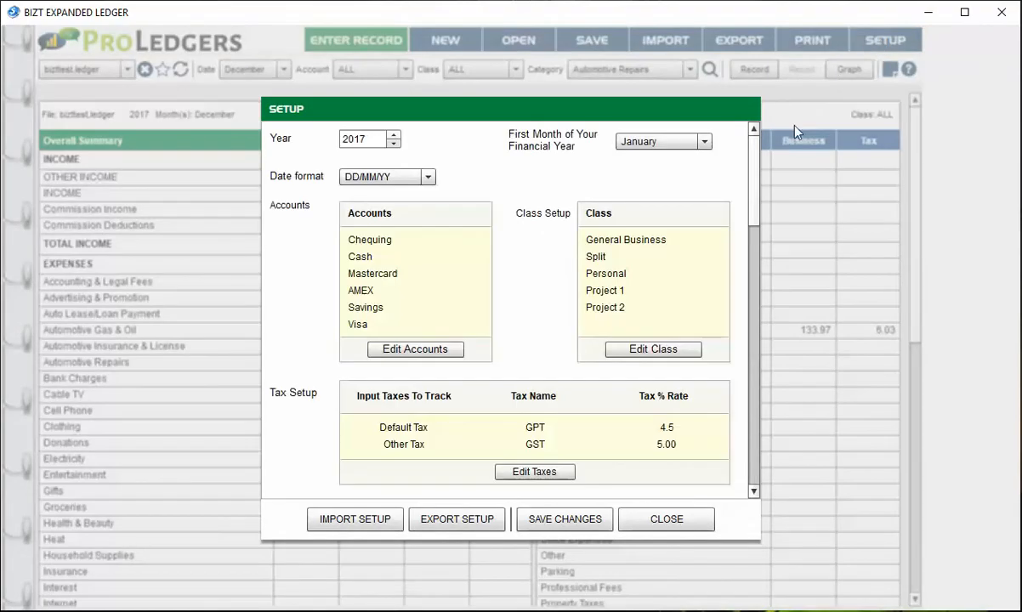
pyautogui.moveTo(753, 198); pyautogui.dragTo(743, 307)
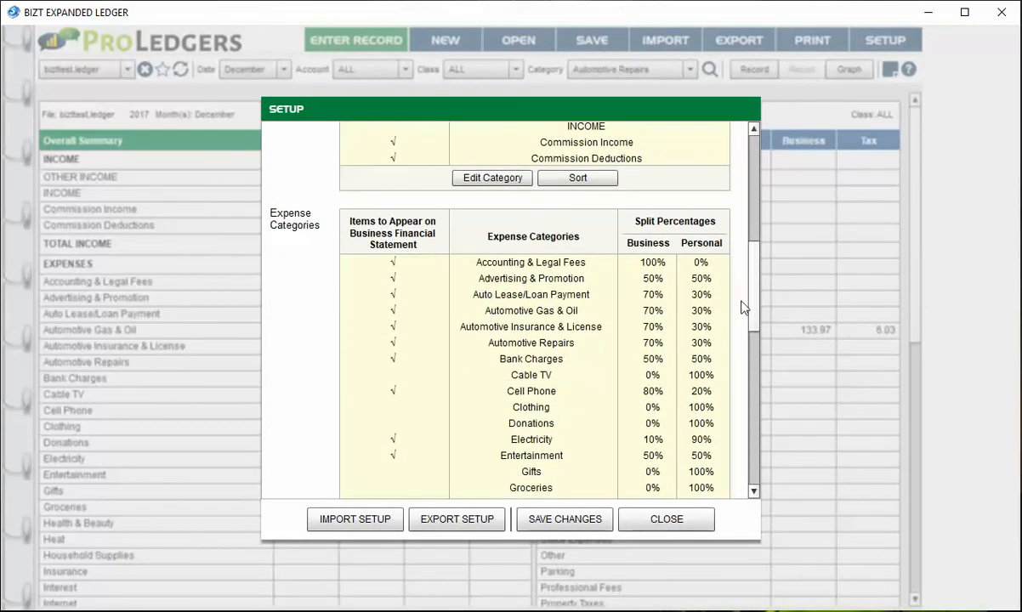
pyautogui.click(668, 520)
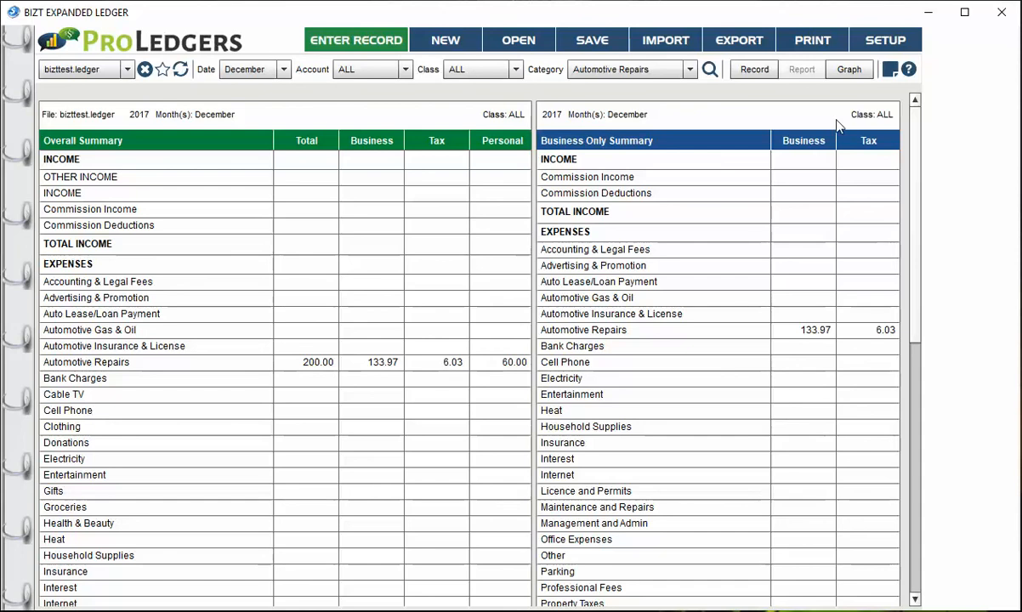
# - Set the business split of Automotive Repairs to 75 in the setup's expense categories and save the changes
pyautogui.click(888, 40)
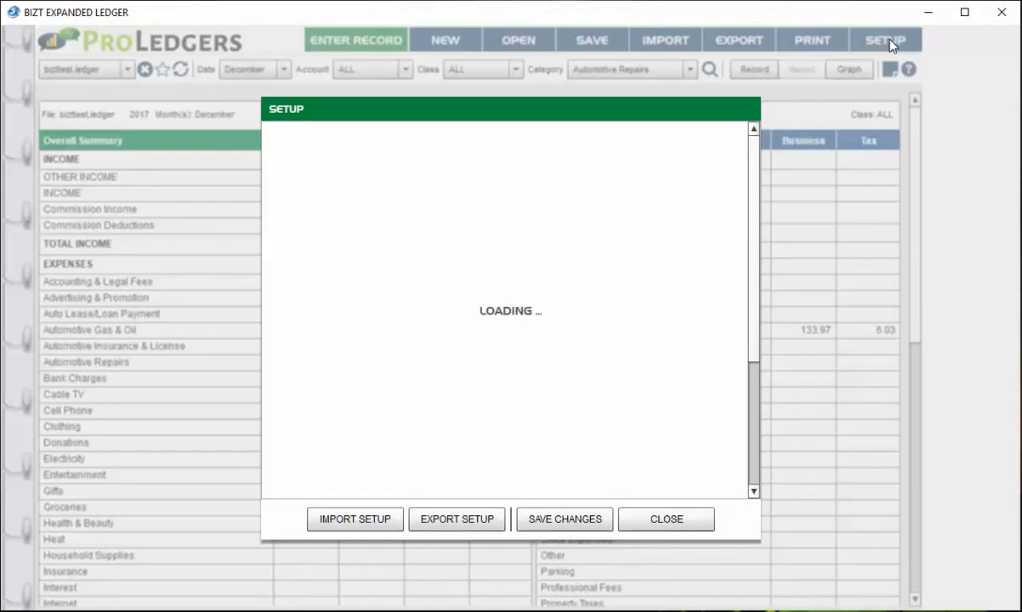
pyautogui.scroll(-3, 569, 400)
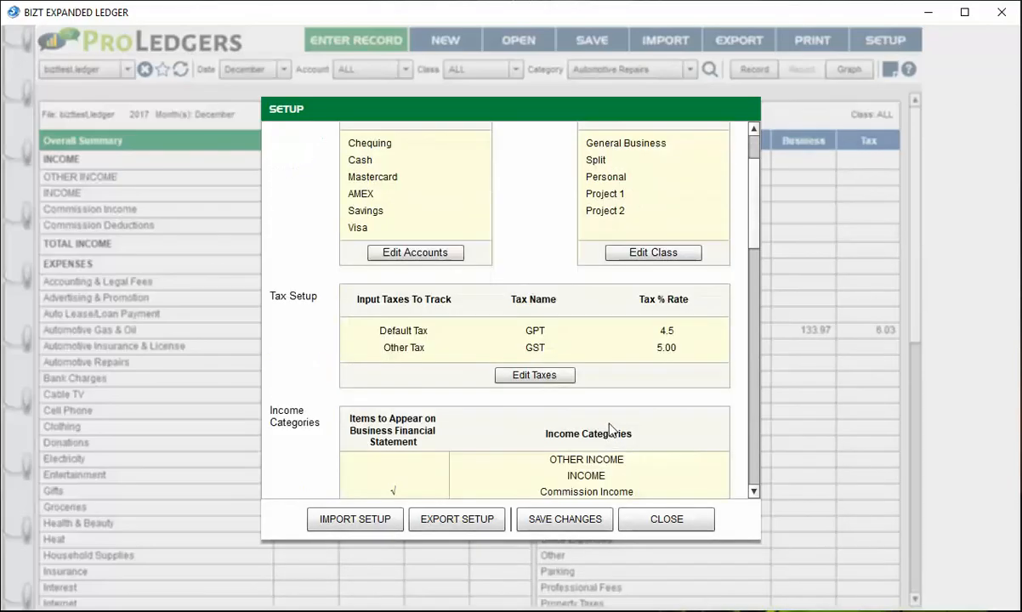
pyautogui.scroll(-10, 749, 272)
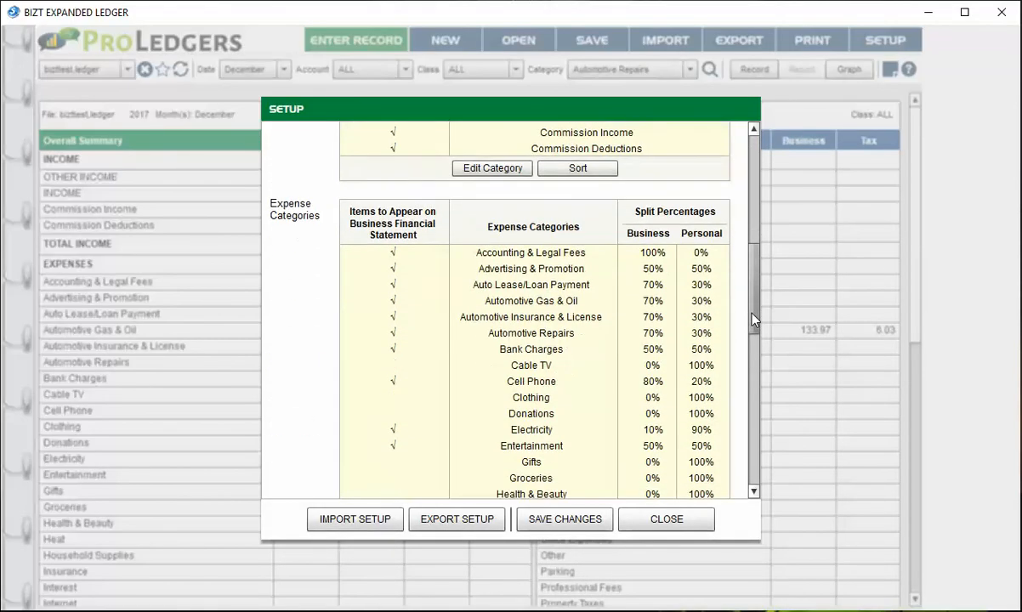
pyautogui.moveTo(753, 318); pyautogui.dragTo(748, 409)
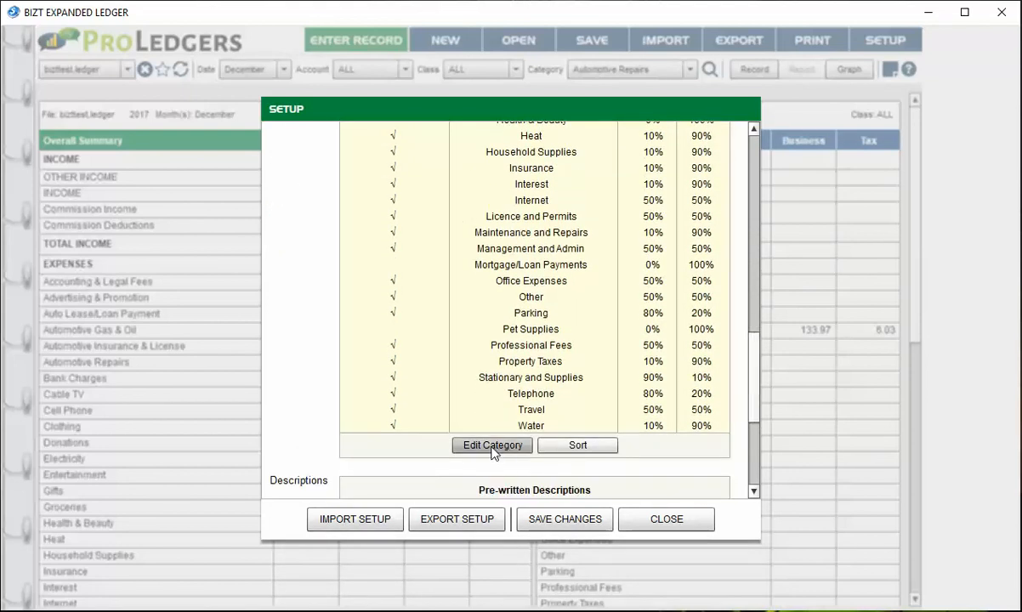
pyautogui.click(492, 445)
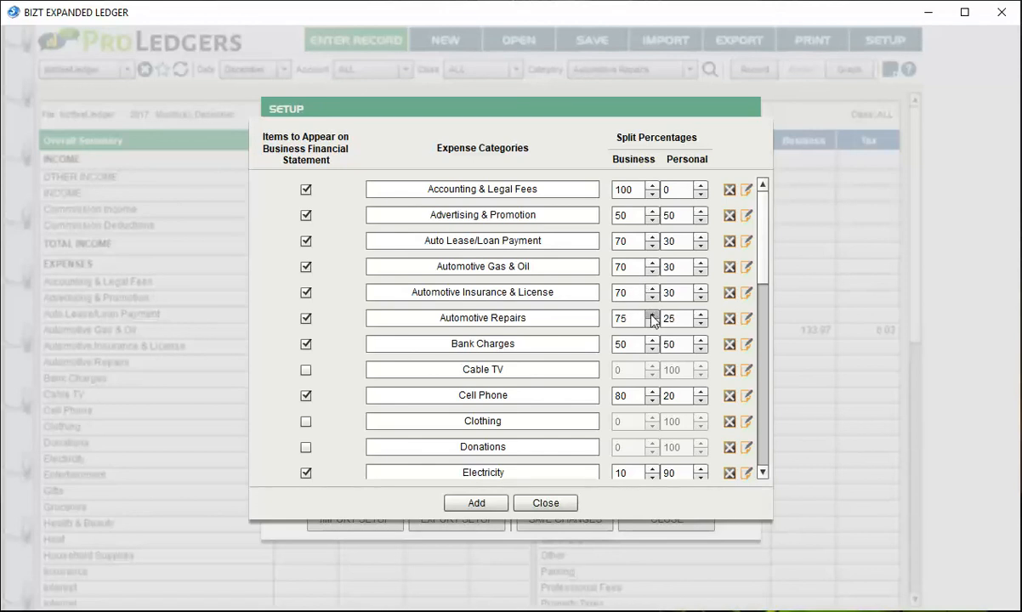
pyautogui.click(545, 503)
pyautogui.click(544, 518)
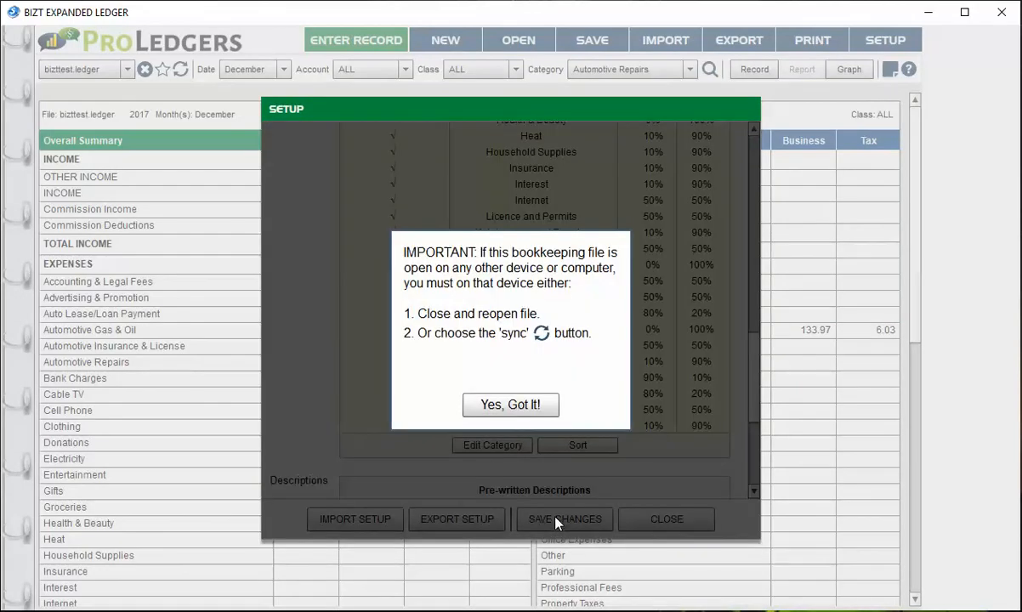
pyautogui.click(510, 405)
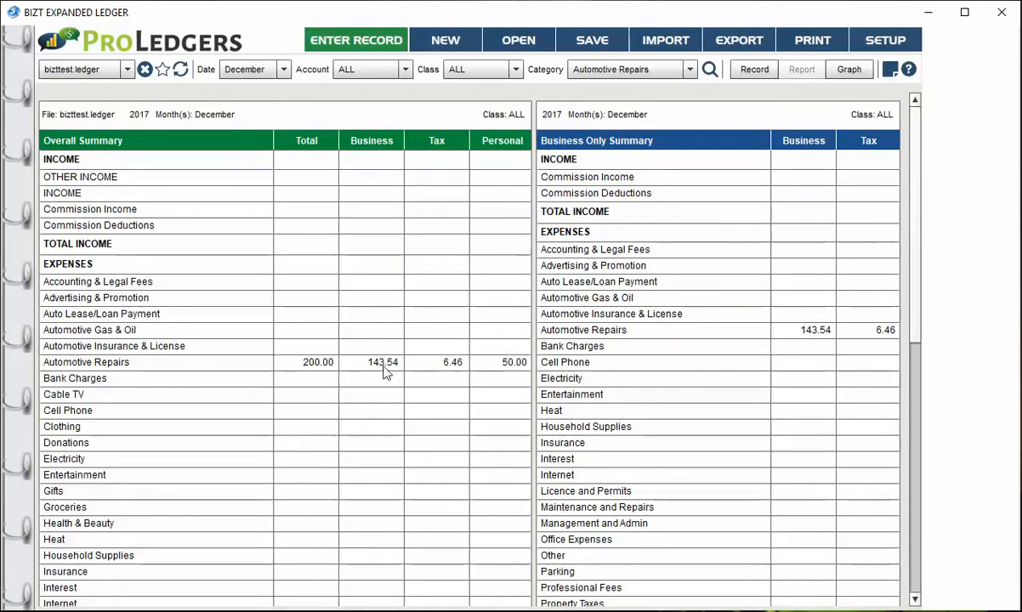